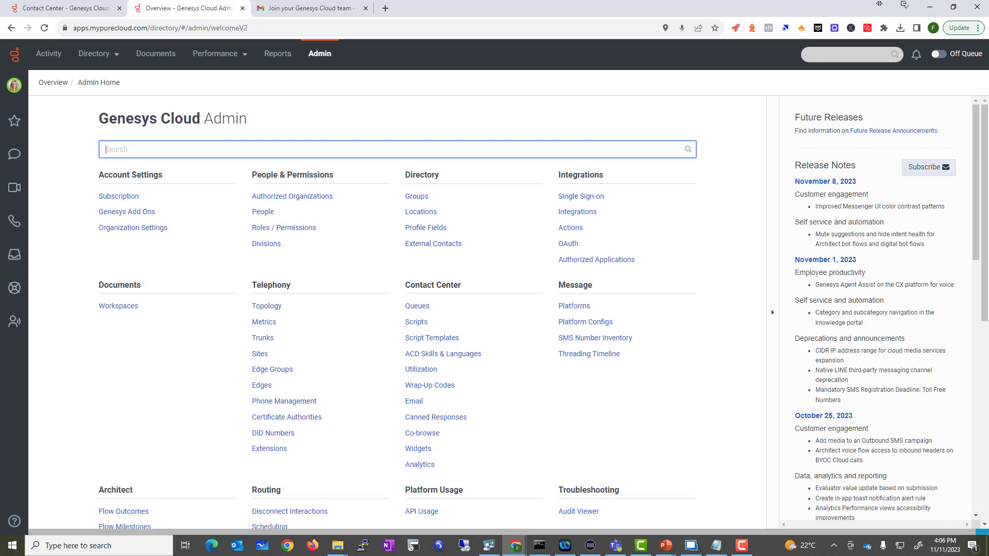
# Open the people directory and your status panel, then glance at Preferences and close it
pyautogui.click(268, 215)
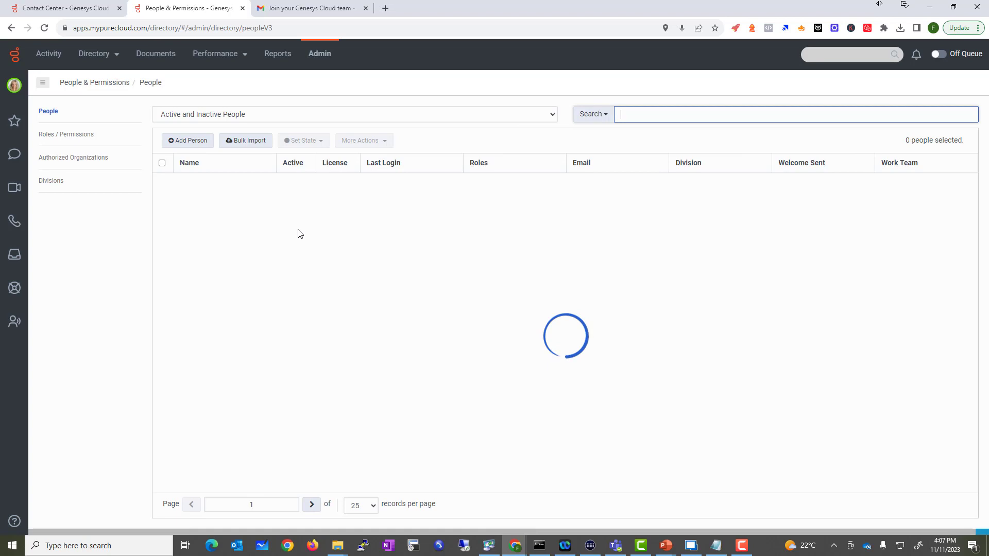
pyautogui.click(14, 85)
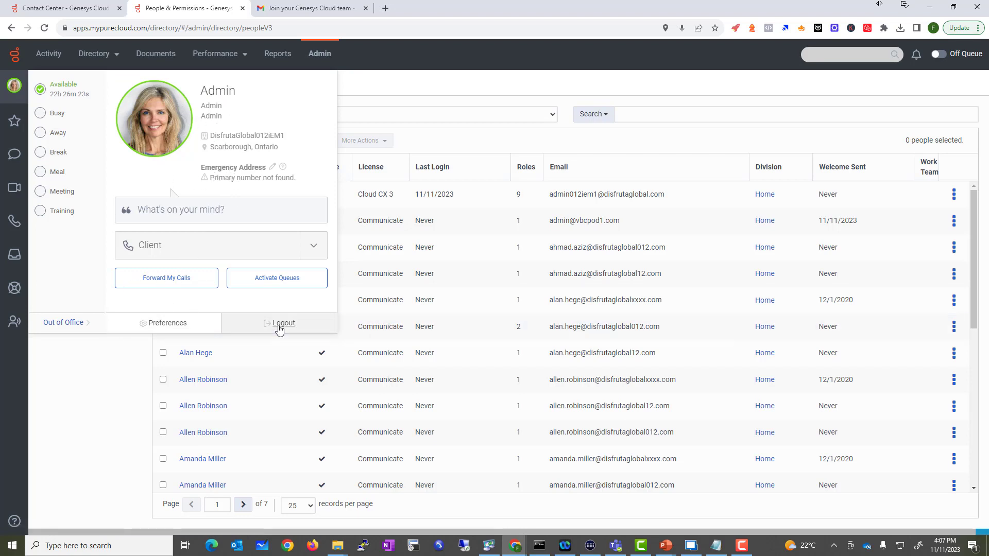
pyautogui.click(171, 324)
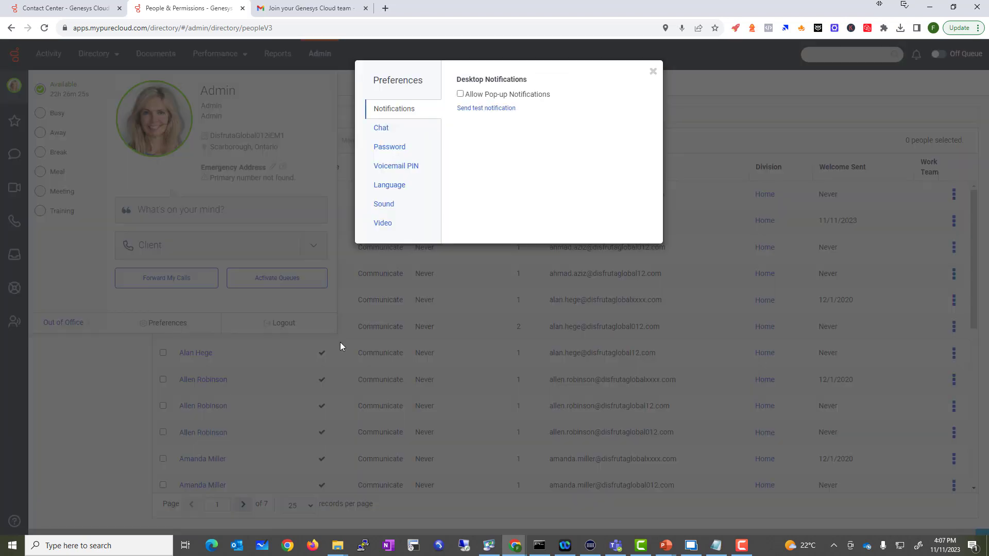
pyautogui.click(653, 72)
# Replace the profile picture with DSC_8100 (2) from the Pictures folder and upload it
pyautogui.click(173, 131)
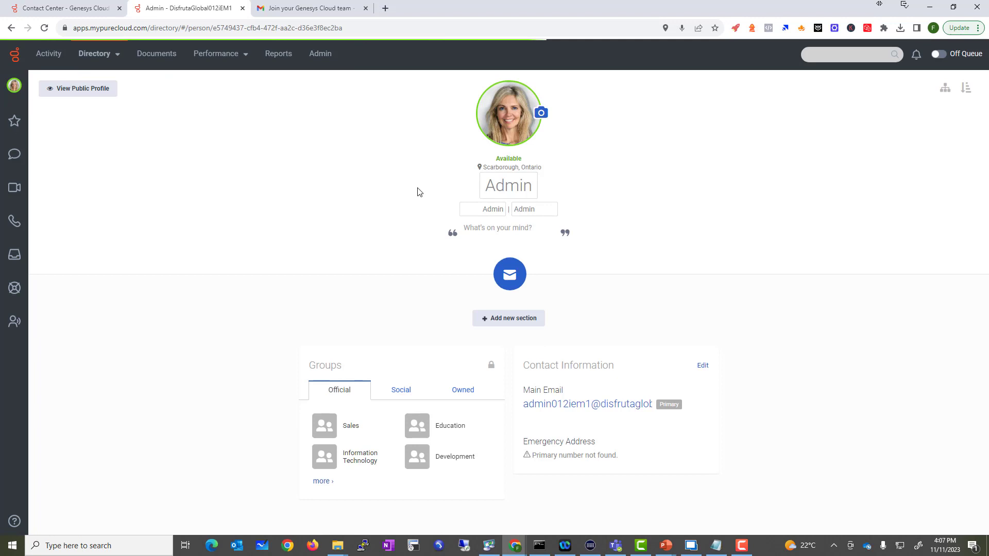
pyautogui.click(508, 116)
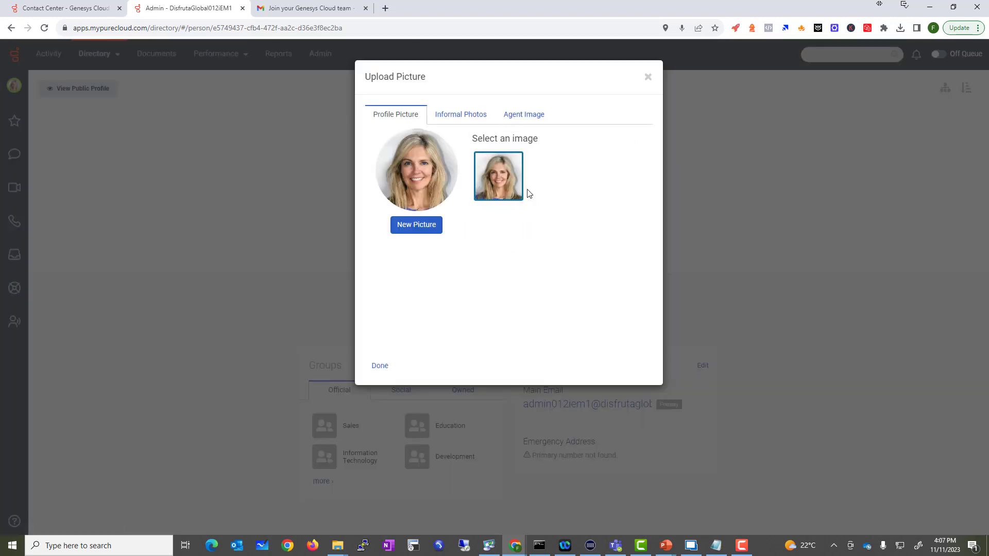
pyautogui.click(414, 226)
pyautogui.click(547, 153)
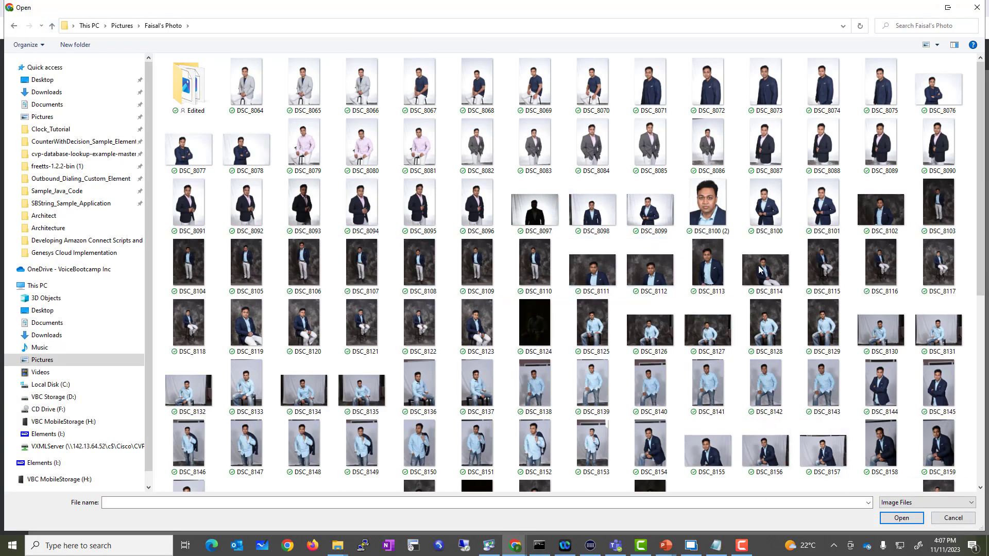
pyautogui.click(710, 222)
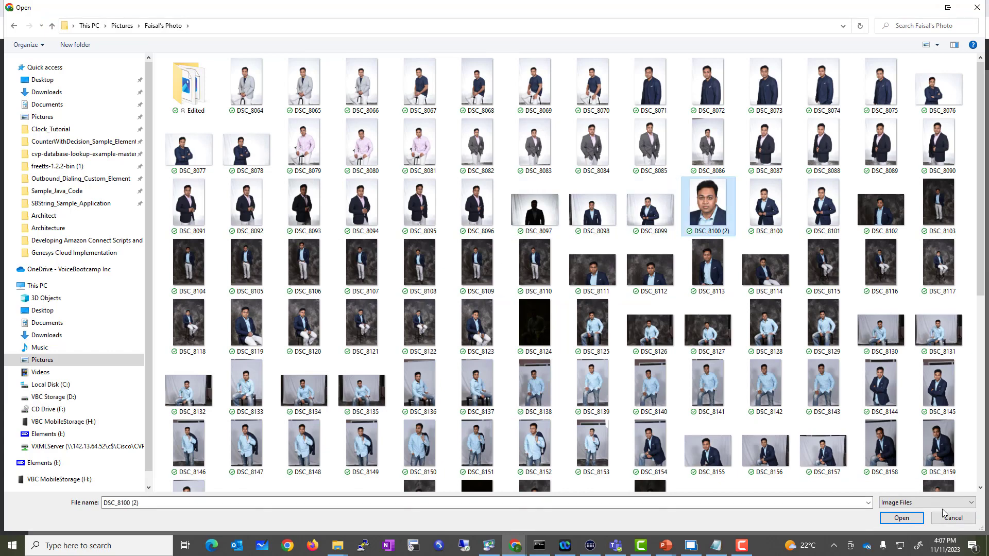
pyautogui.click(896, 518)
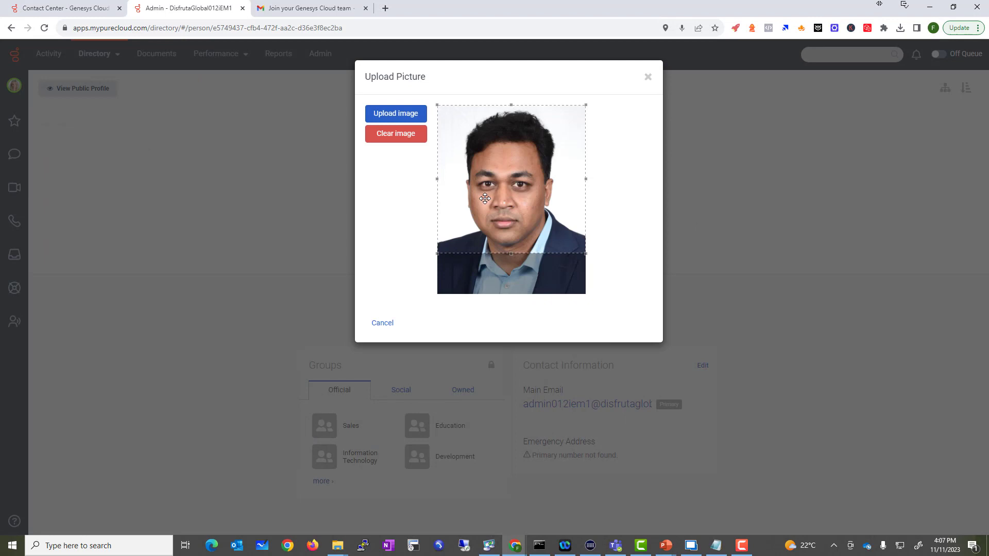
pyautogui.click(388, 116)
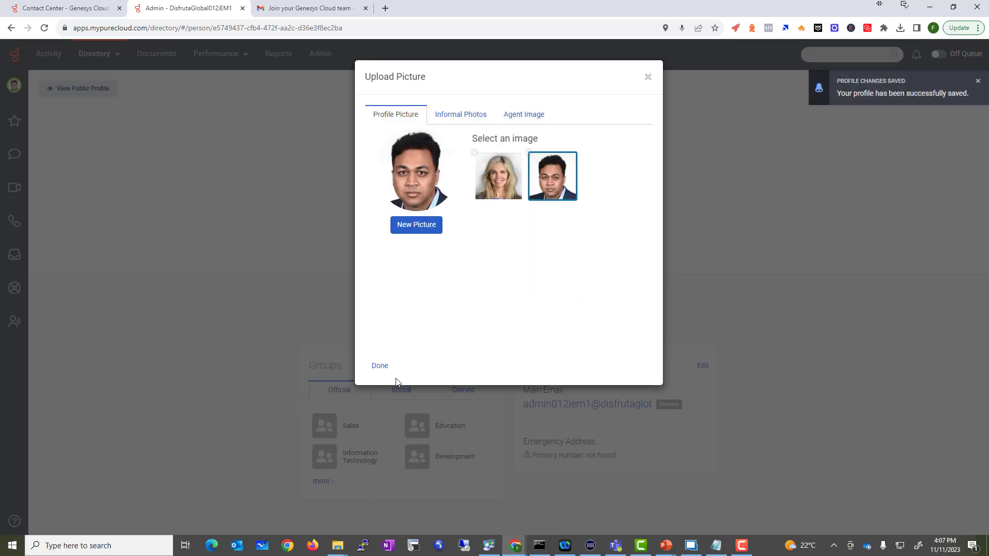
# Rename the profile from Admin to the person's full name and set the status 'I need a vacation'
pyautogui.click(378, 367)
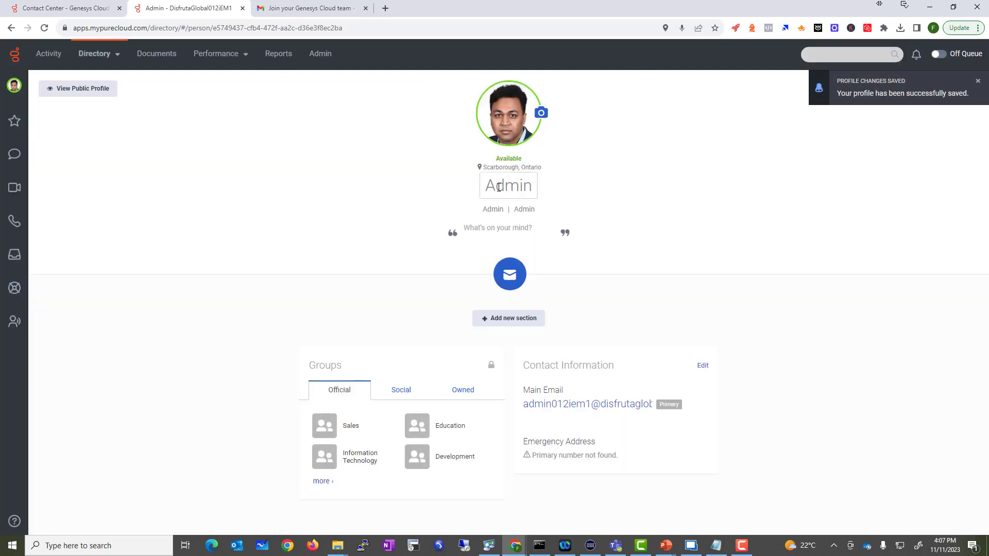
pyautogui.doubleClick(520, 186)
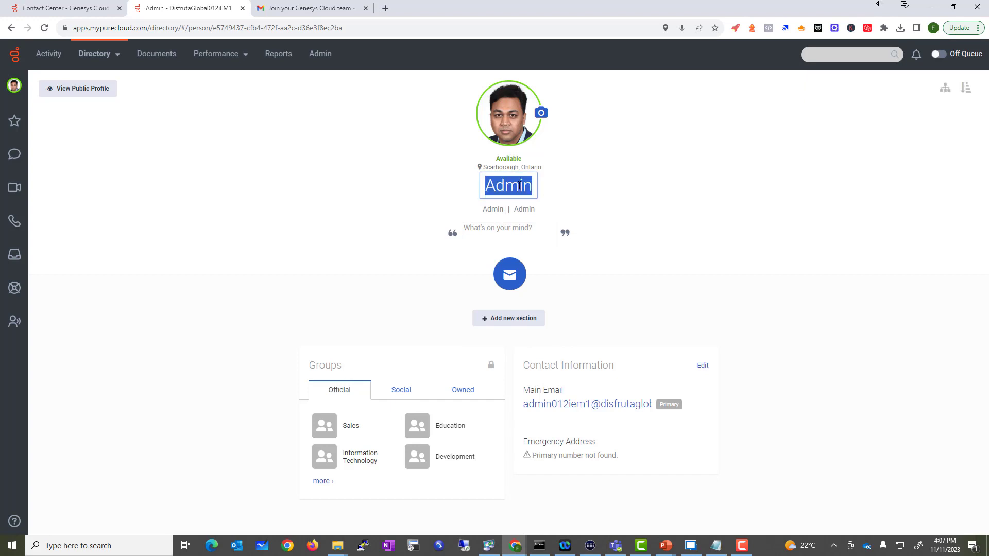
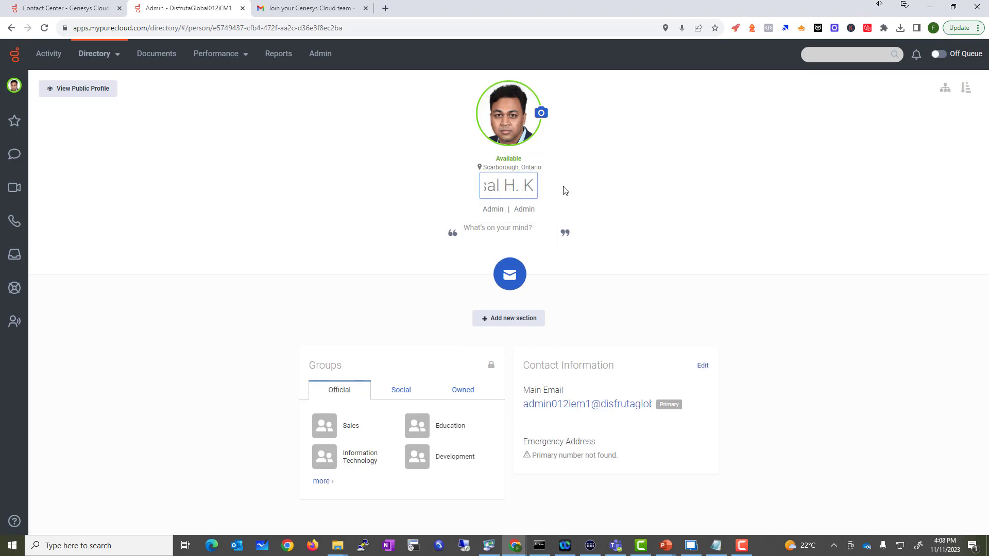
pyautogui.press('Return')
pyautogui.click(550, 236)
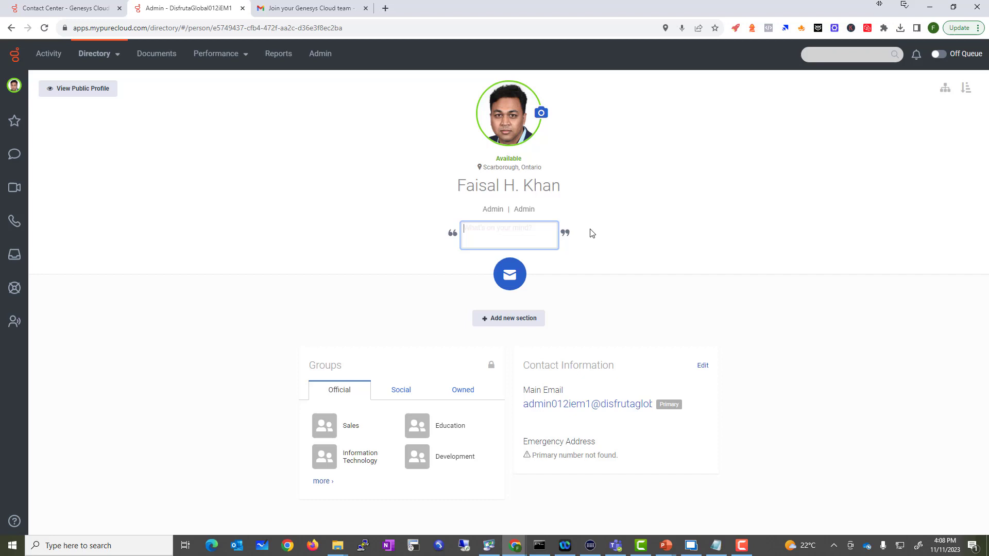
pyautogui.write('I need a vacation')
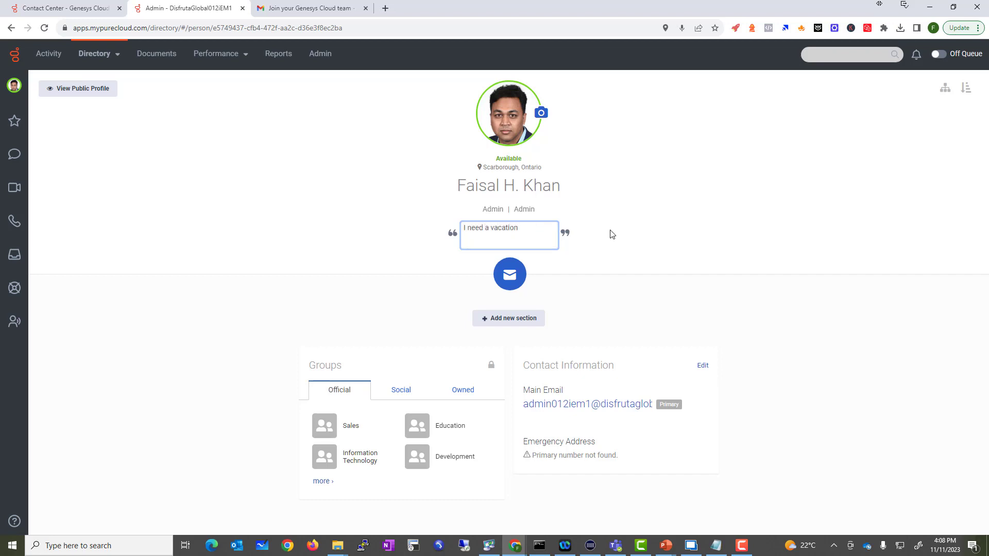
pyautogui.click(646, 255)
# Replace both Admin labels under the name with the person's first and last names
pyautogui.click(494, 209)
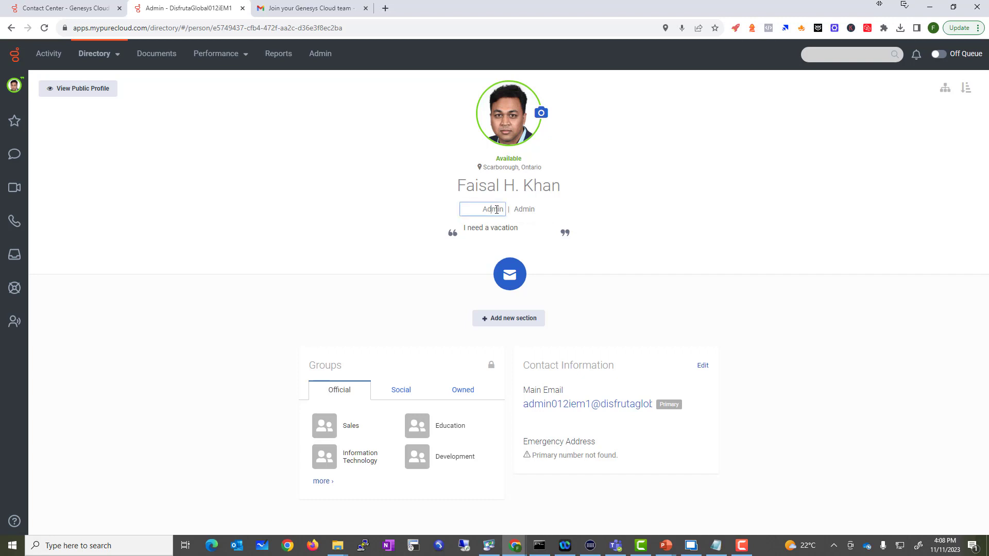
pyautogui.doubleClick(496, 210)
pyautogui.press('Tab')
pyautogui.click(580, 232)
pyautogui.moveTo(306, 366); pyautogui.dragTo(346, 392)
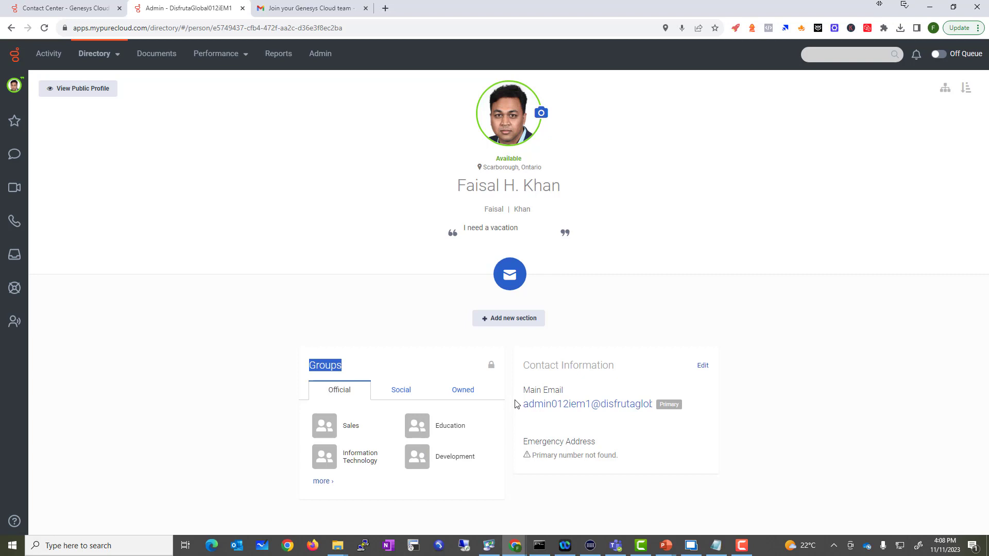
# Open the Contact Information editor and review the main email address
pyautogui.click(702, 366)
pyautogui.scroll(-5, 592, 336)
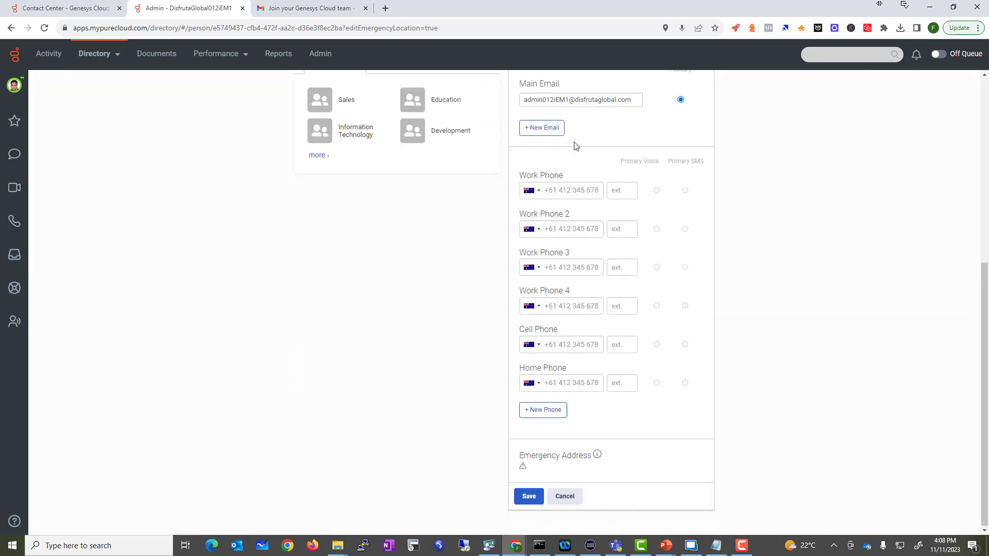
pyautogui.scroll(3, 587, 154)
pyautogui.tripleClick(593, 251)
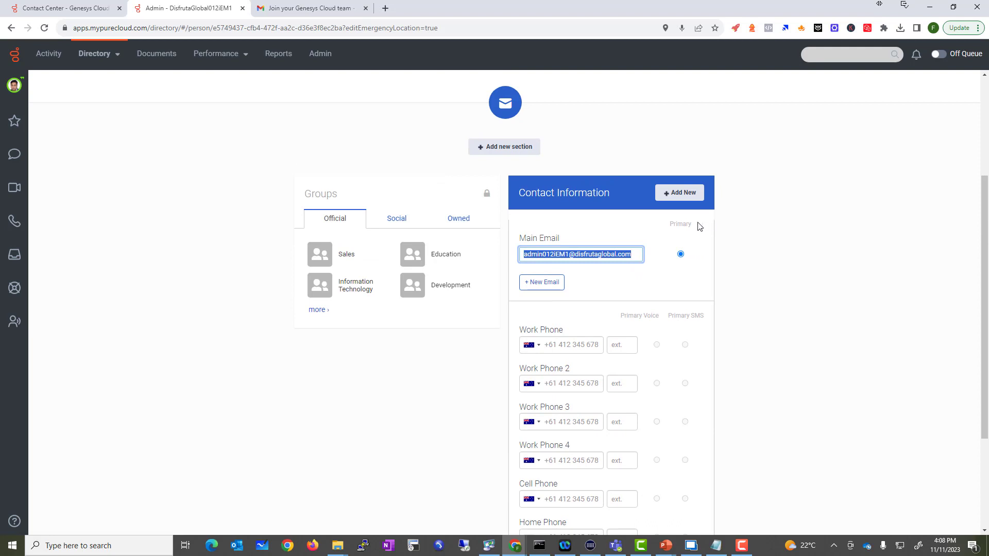
pyautogui.scroll(-2, 620, 314)
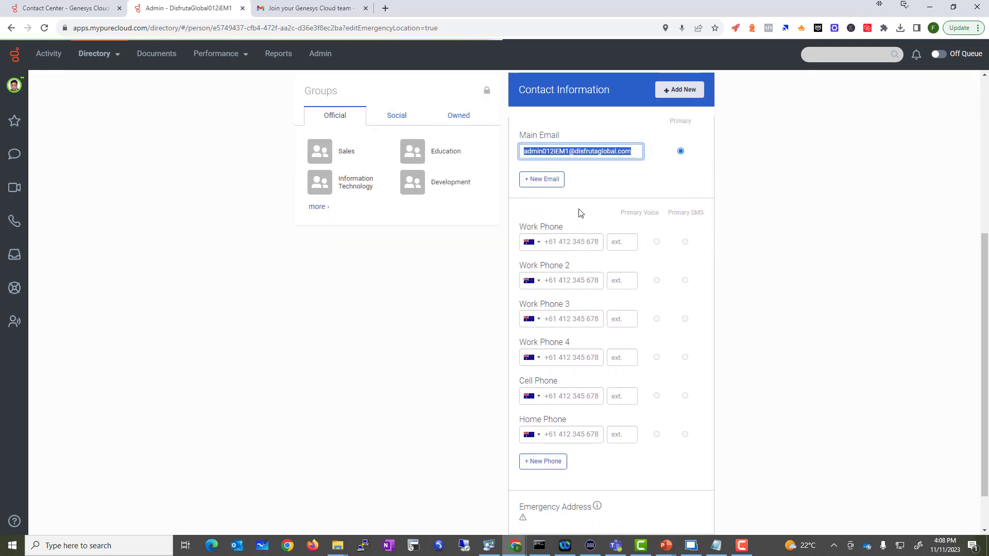
# Add a Canadian work phone number and save the contact information
pyautogui.click(568, 242)
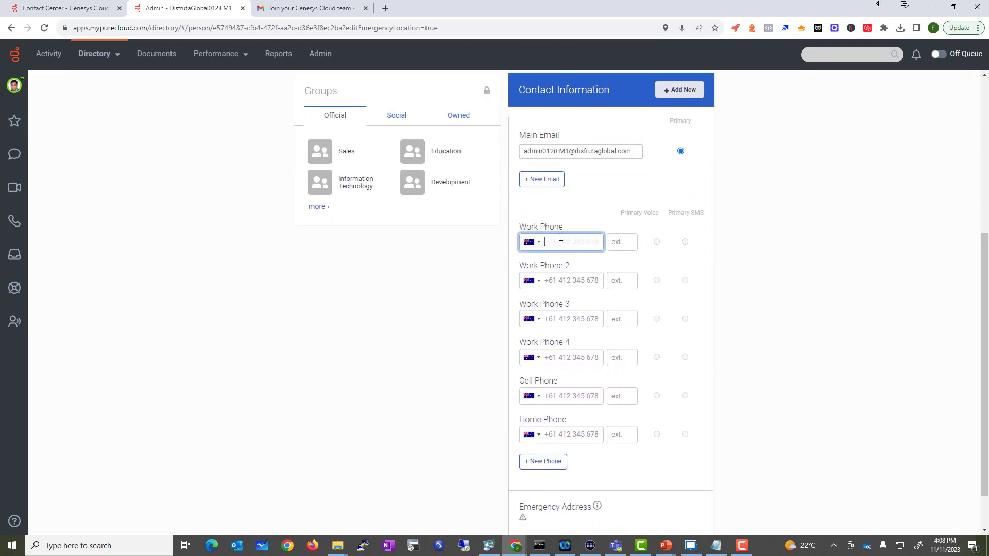
pyautogui.click(535, 244)
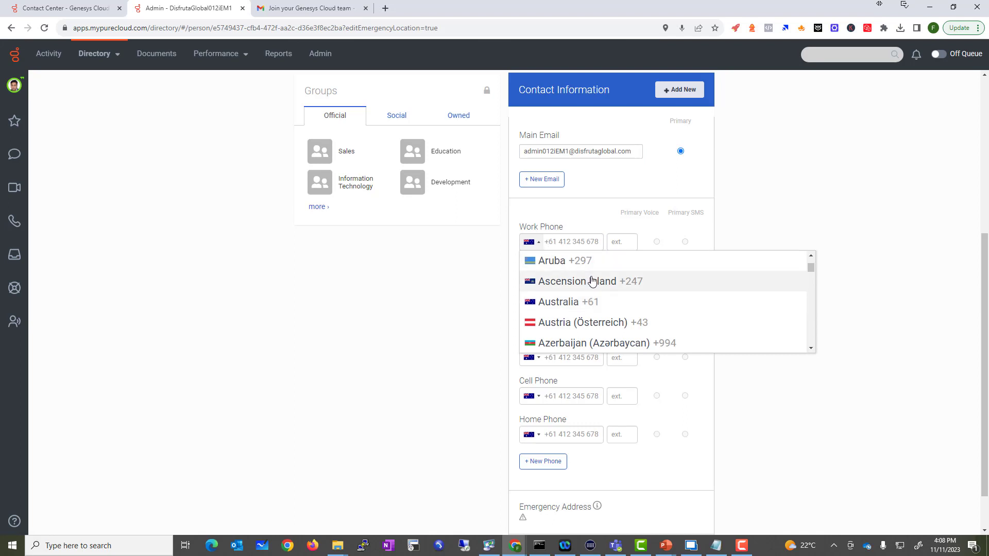
pyautogui.scroll(-10, 592, 280)
pyautogui.scroll(1, 576, 299)
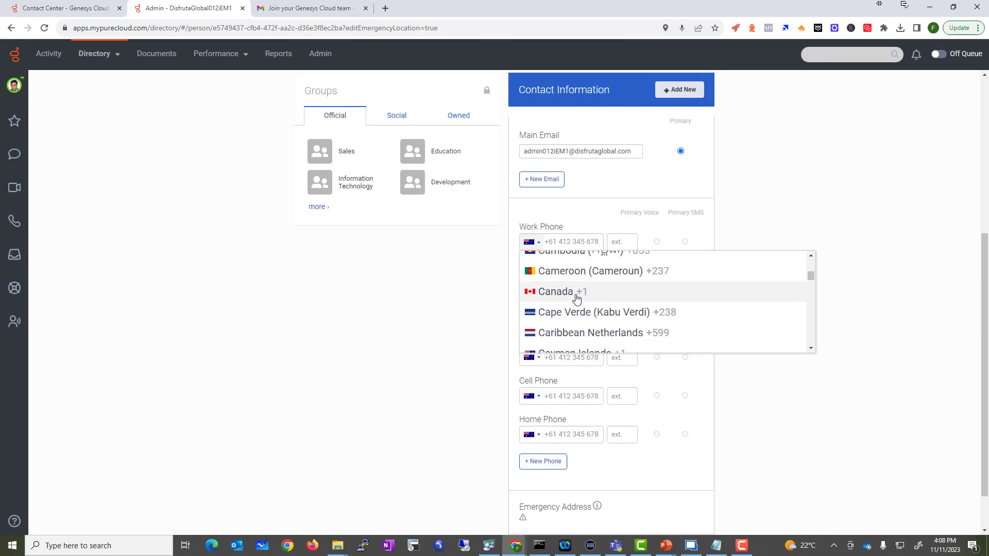
pyautogui.click(576, 292)
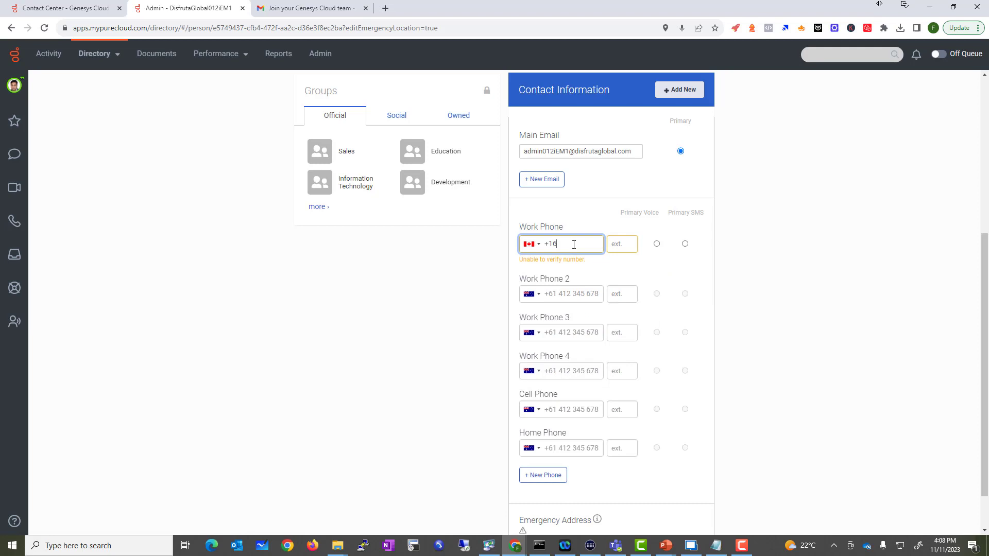
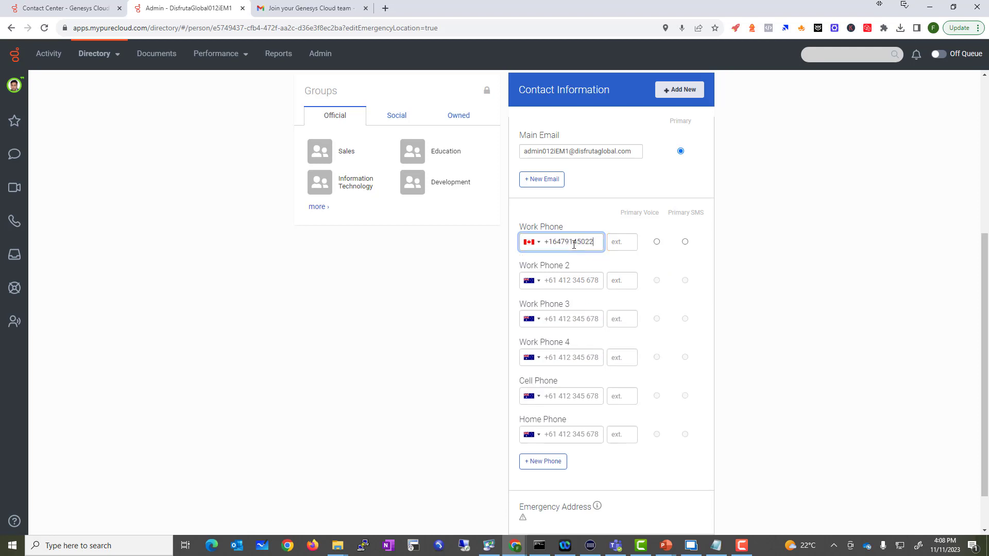
pyautogui.scroll(-1, 735, 217)
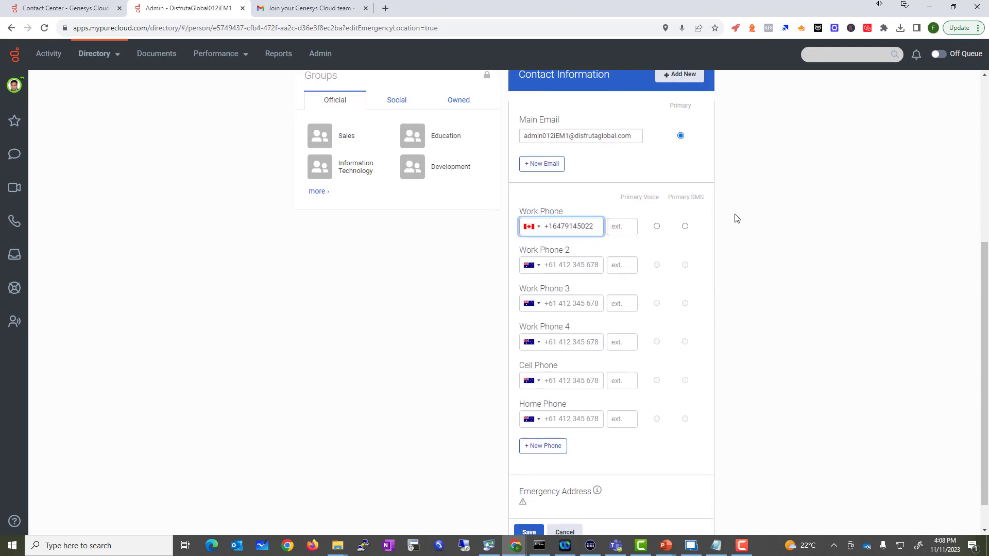
pyautogui.click(528, 496)
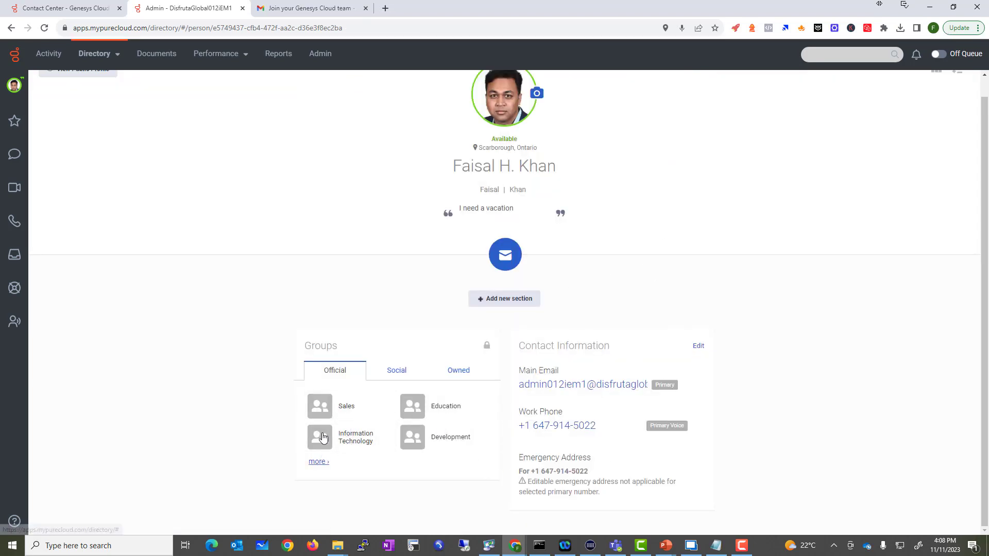
# Show all official groups and add a Location section, left empty since no locations were found
pyautogui.click(318, 461)
pyautogui.scroll(-1, 355, 419)
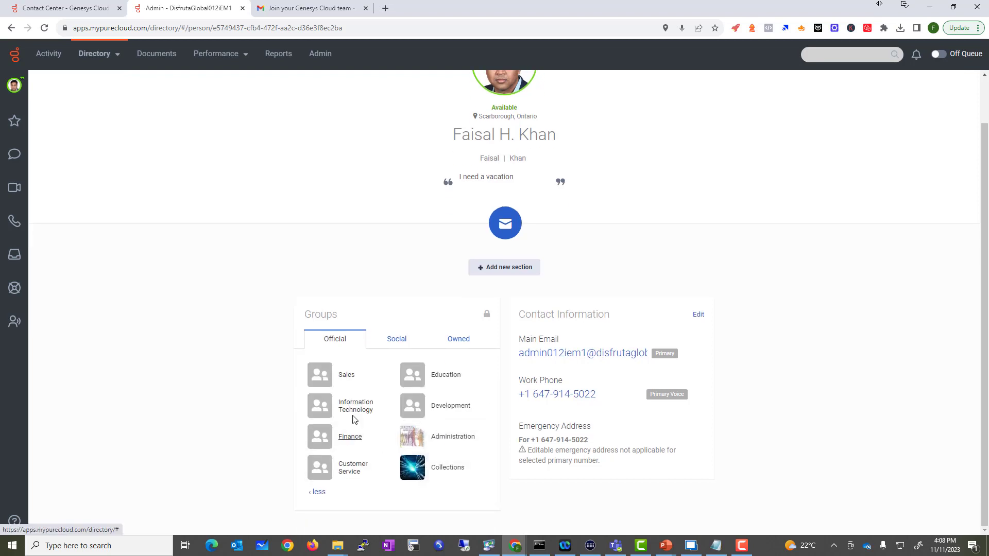
pyautogui.click(502, 268)
pyautogui.click(503, 315)
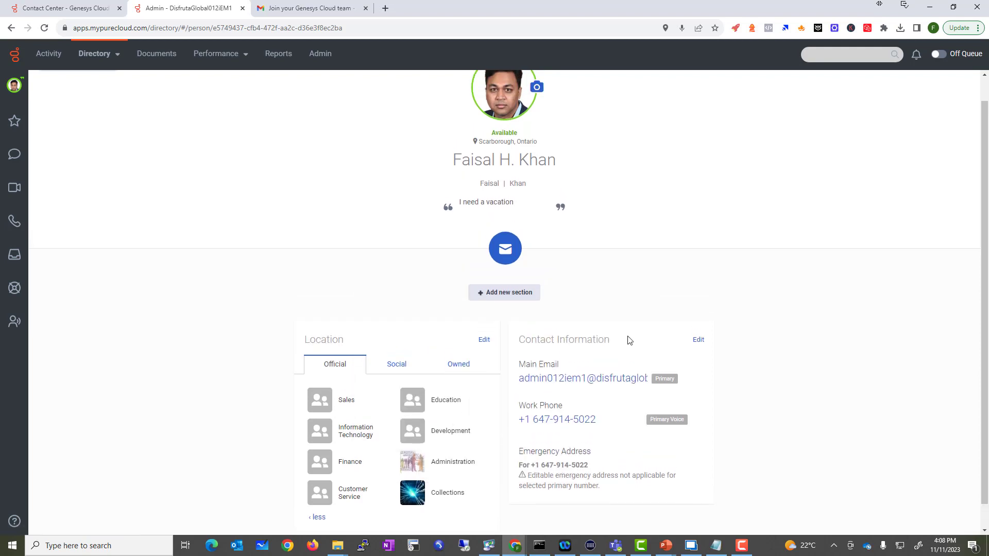
pyautogui.click(802, 363)
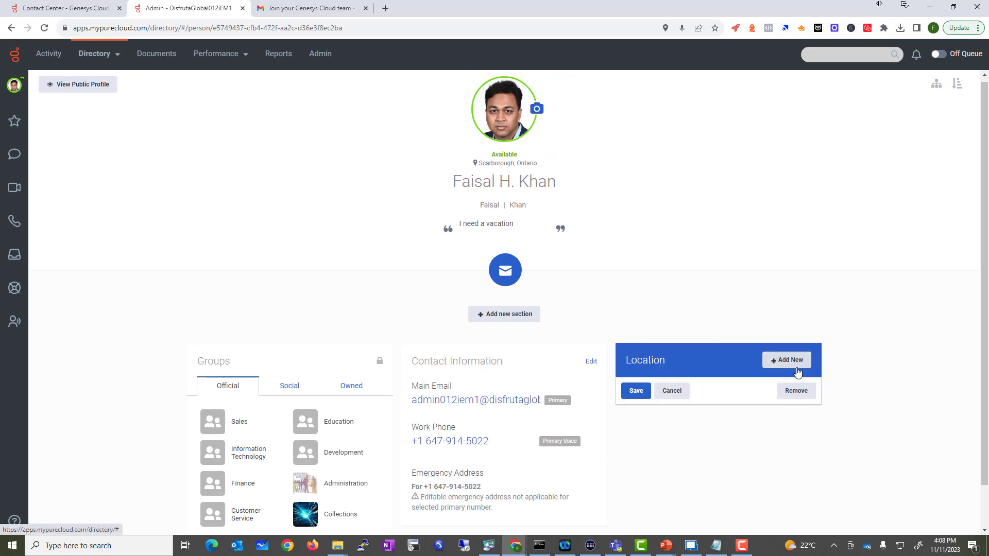
pyautogui.click(786, 359)
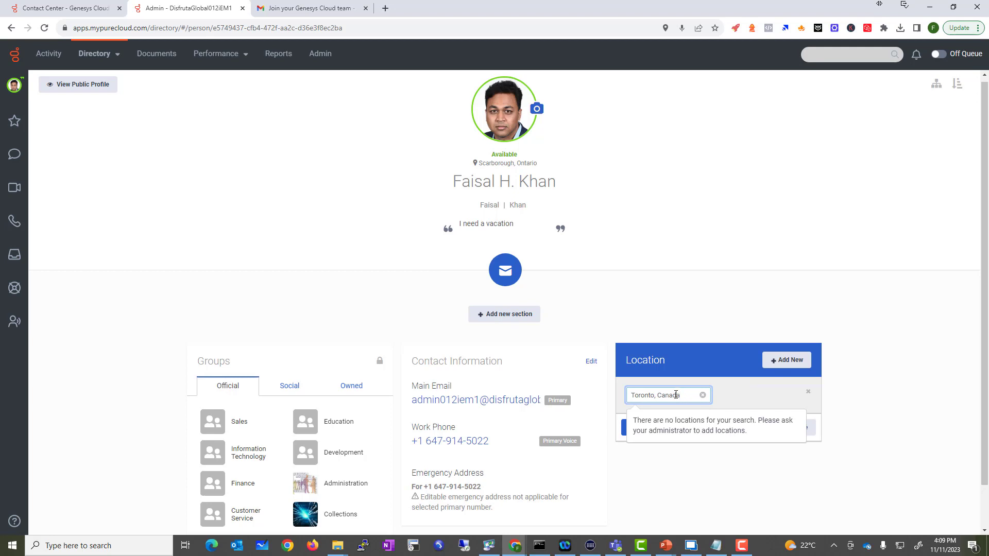
pyautogui.click(807, 393)
pyautogui.click(684, 399)
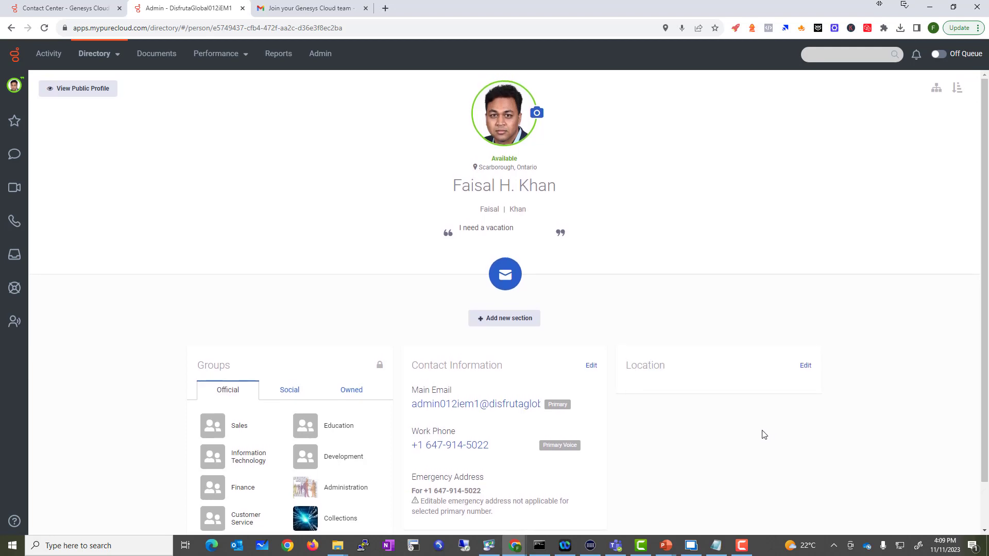
# Add a Skills & Certifications section and enter Cisco as its first skill
pyautogui.click(506, 323)
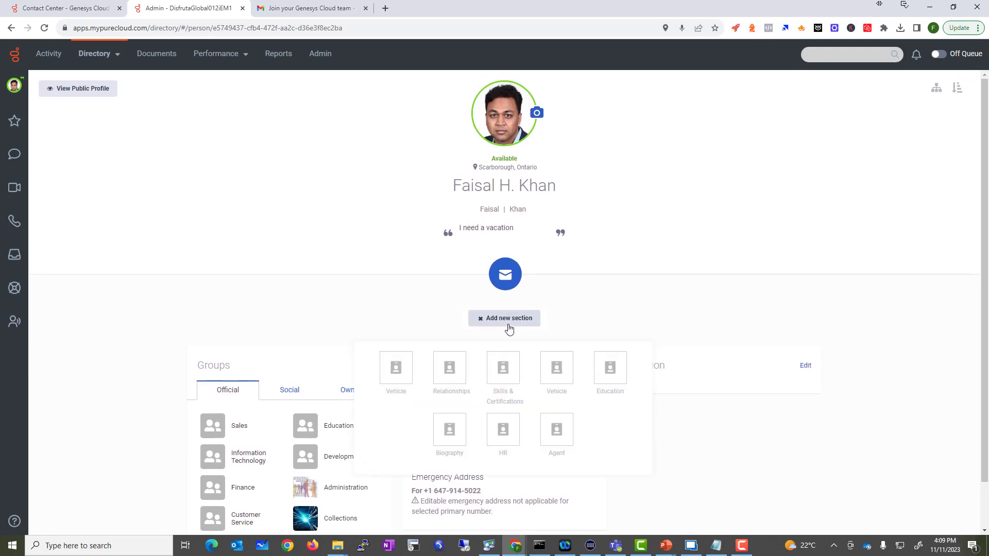
pyautogui.click(508, 385)
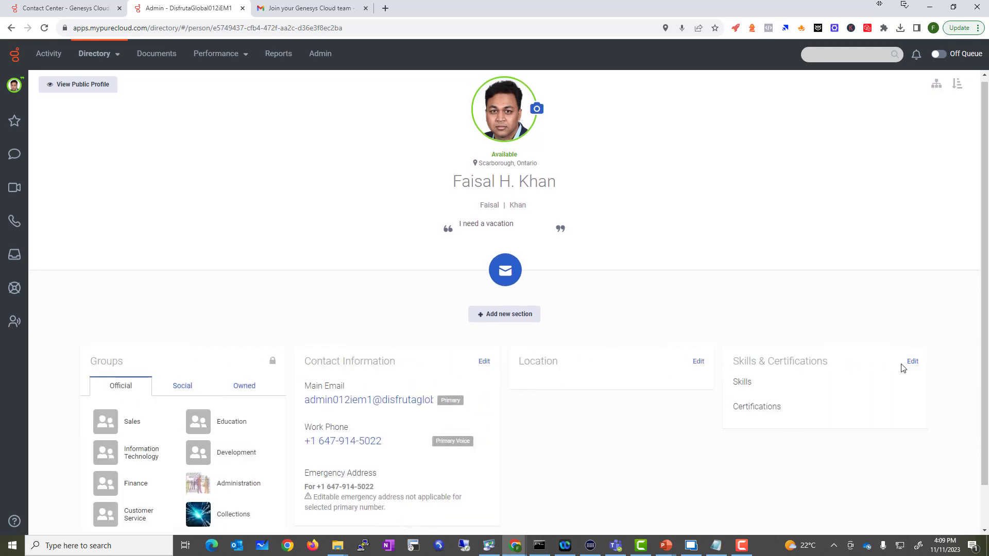
pyautogui.click(910, 362)
pyautogui.click(793, 402)
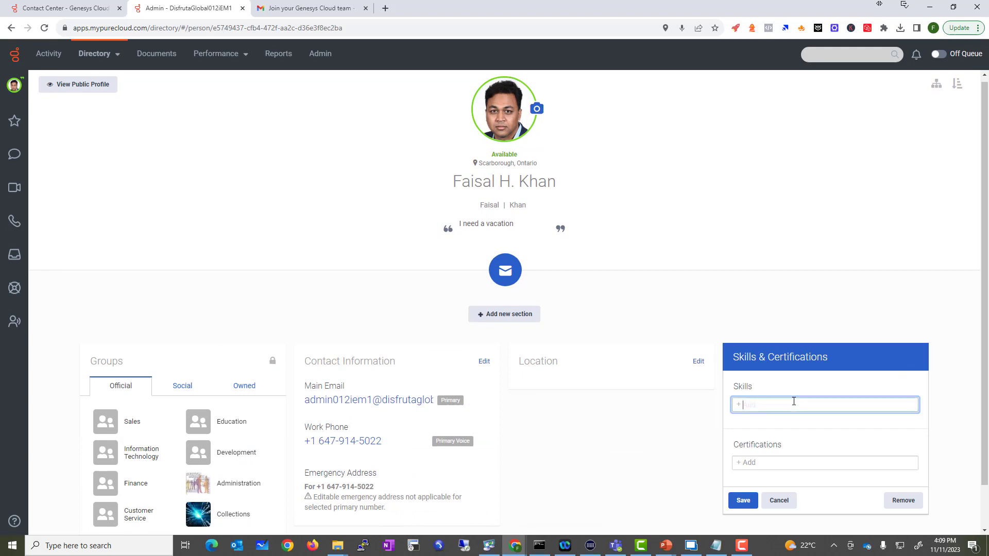
pyautogui.write('Cisco')
pyautogui.press('Return')
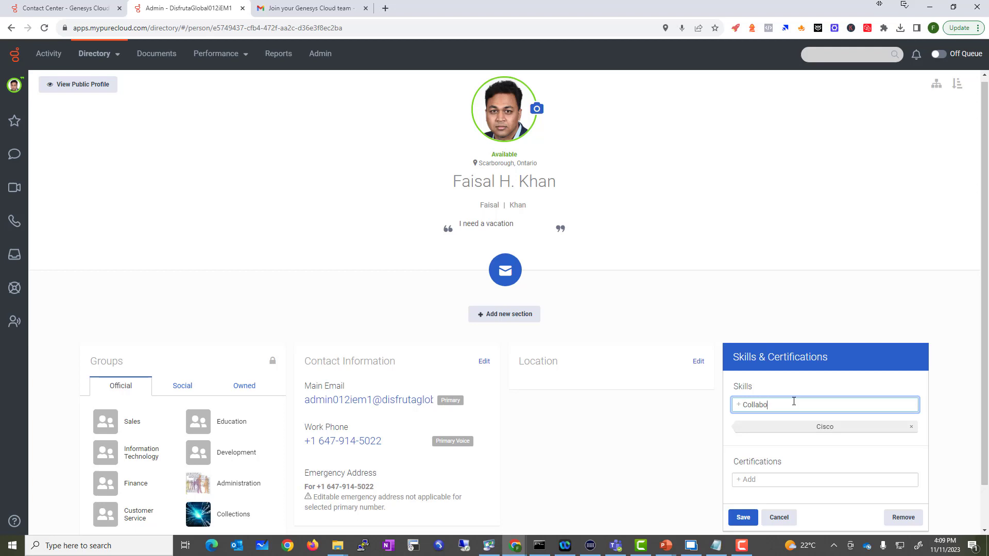
# Add Collaboration, Contact Center and Janitor as further skills
pyautogui.write('Collaboration')
pyautogui.press('Return')
pyautogui.write('Contact Ce')
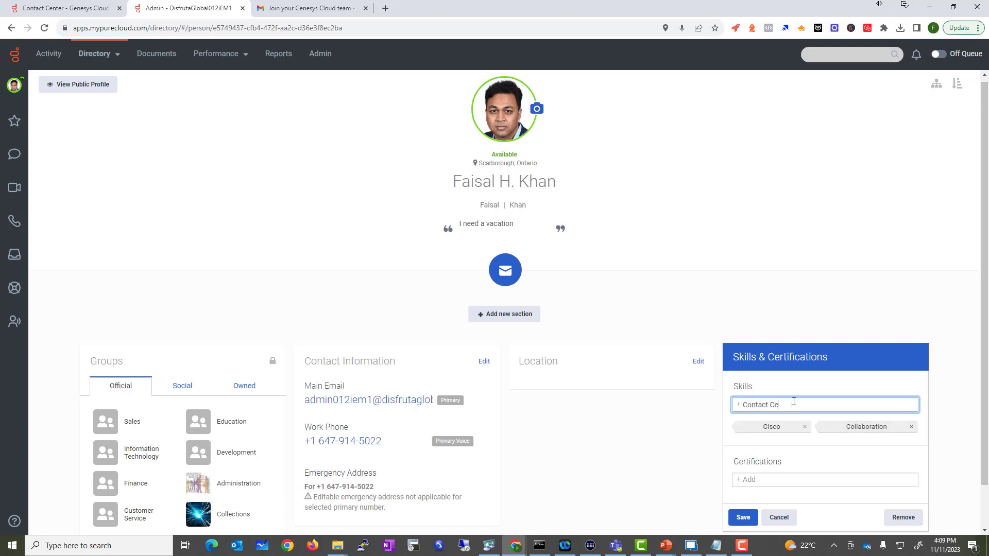
pyautogui.write('nter')
pyautogui.press('Return')
pyautogui.write('c')
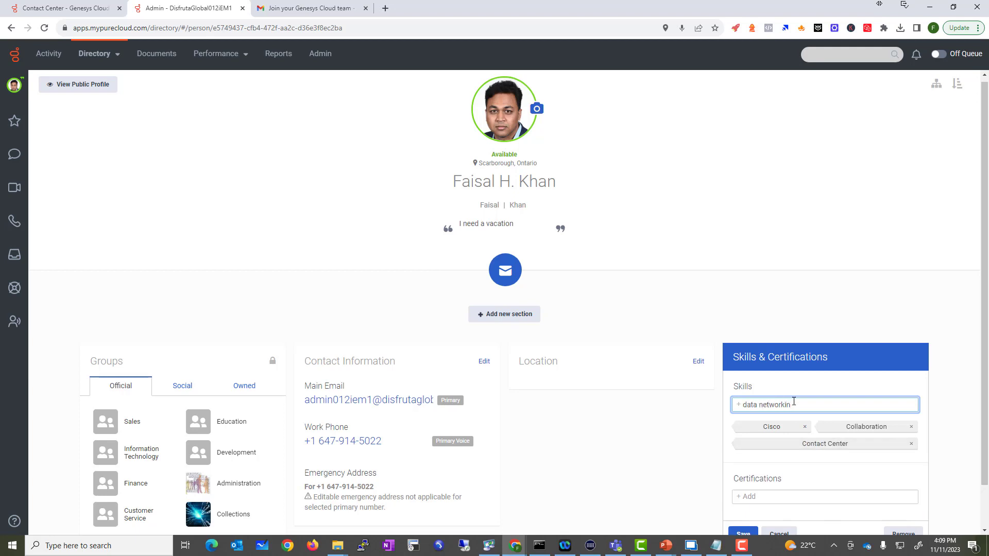
pyautogui.press('BackSpace')
pyautogui.press('BackSpace')
pyautogui.press('BackSpace')
pyautogui.press('BackSpace')
pyautogui.press('BackSpace')
pyautogui.press('BackSpace')
pyautogui.press('BackSpace')
pyautogui.press('BackSpace')
pyautogui.press('BackSpace')
pyautogui.press('BackSpace')
pyautogui.press('BackSpace')
pyautogui.press('BackSpace')
pyautogui.press('BackSpace')
pyautogui.press('Return')
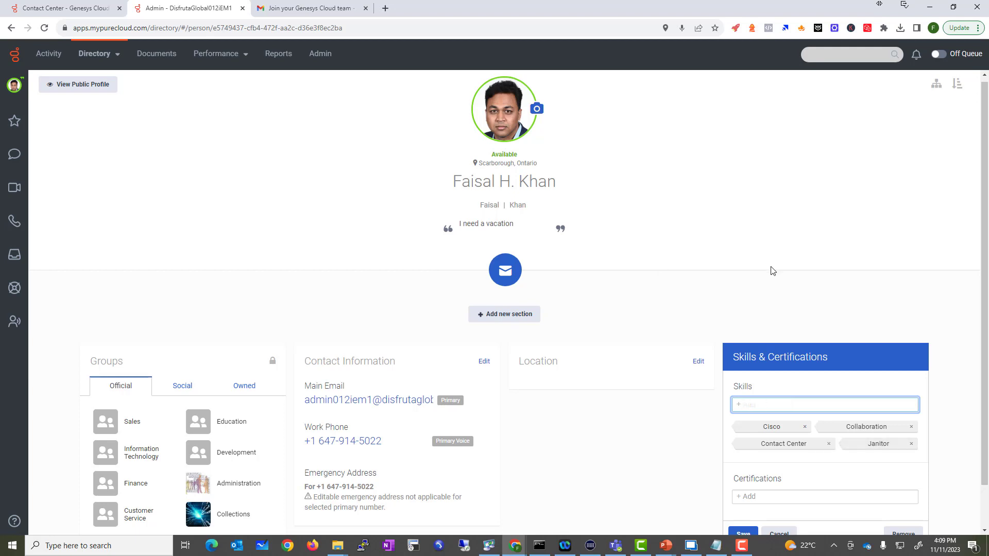
pyautogui.scroll(-1, 724, 352)
# Enter certifications CCIE Routing and Switching, CCIE Voice and CCNP, then save
pyautogui.click(748, 449)
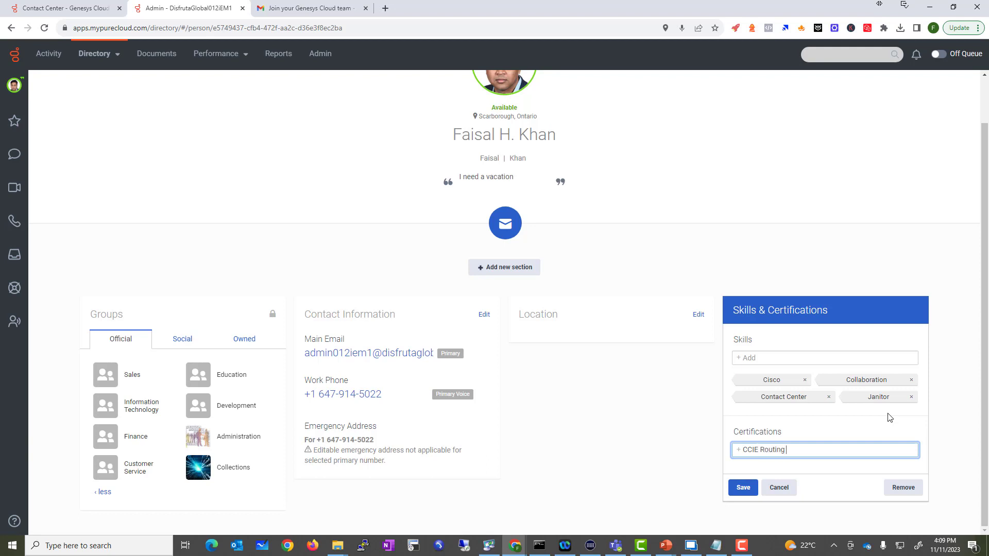
pyautogui.write('CCIE Routing and Switching')
pyautogui.press('Return')
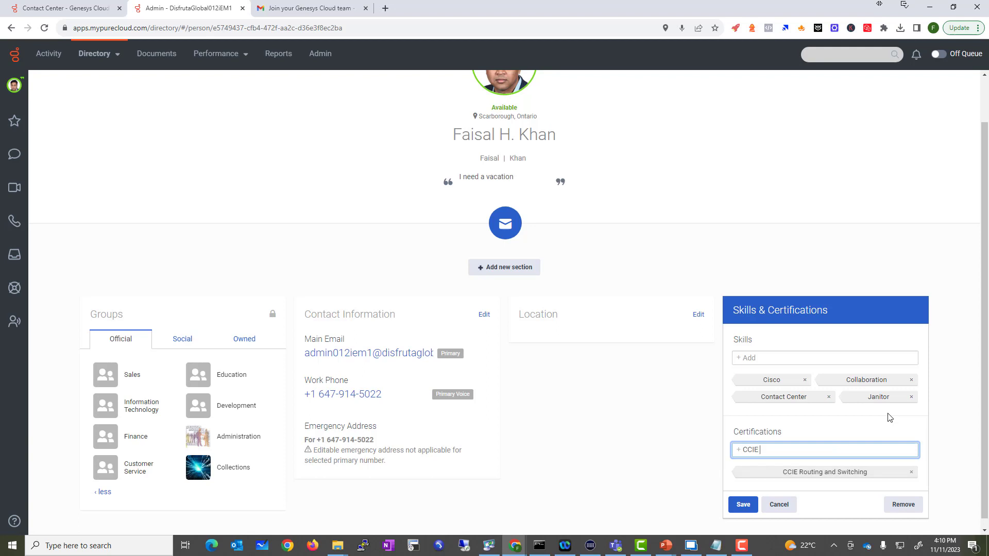
pyautogui.press('Return')
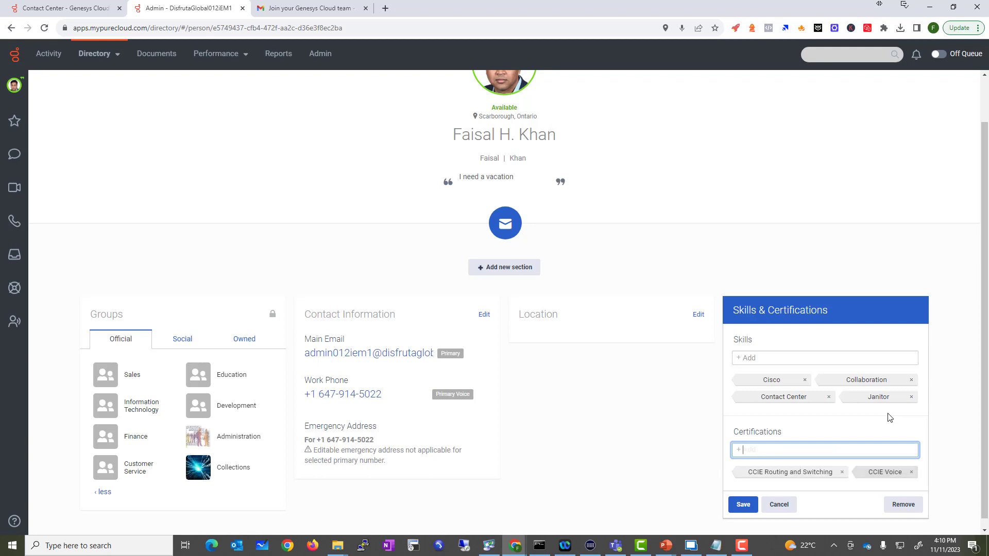
pyautogui.write('CCNP')
pyautogui.press('Return')
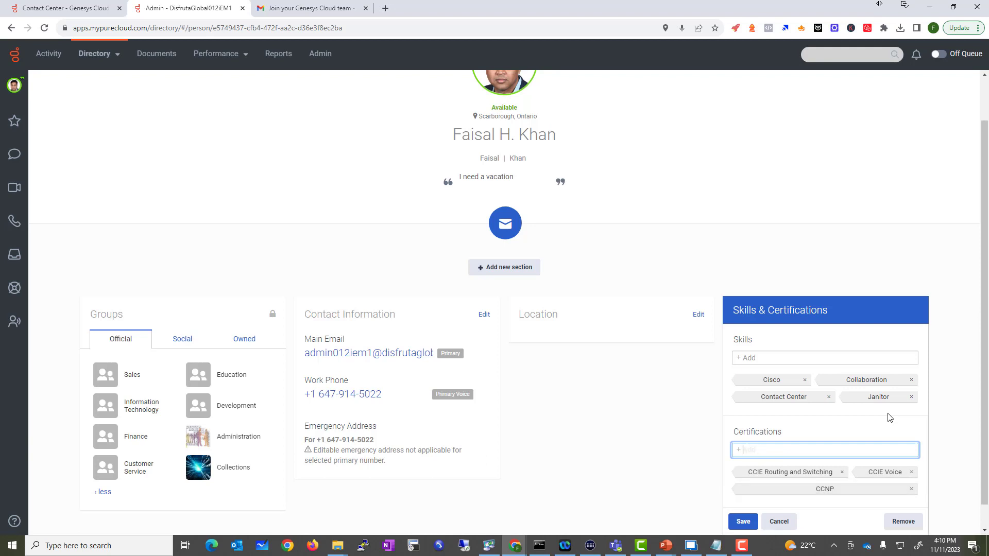
pyautogui.click(755, 522)
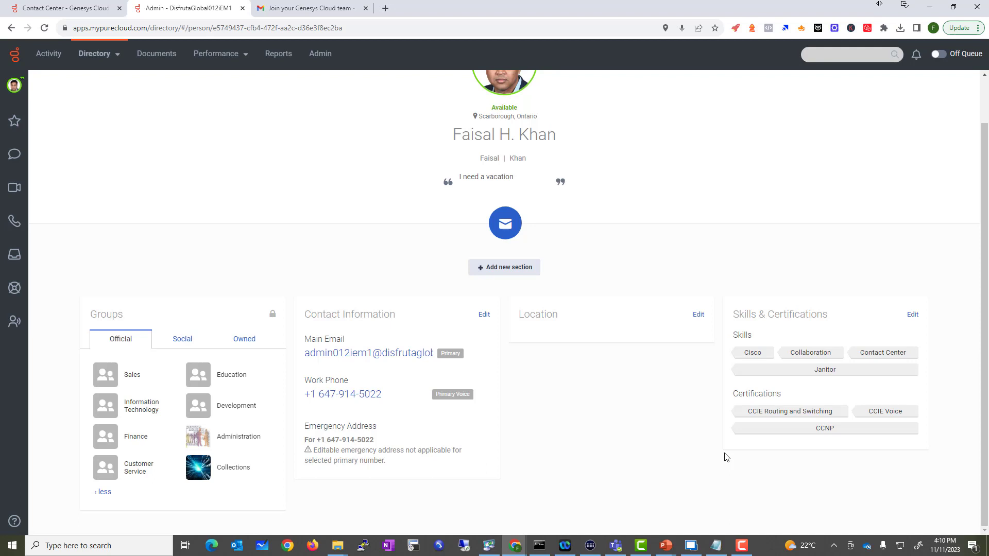
# Reopen Skills & Certifications and add CISSP as a fourth certification
pyautogui.click(912, 314)
pyautogui.click(766, 449)
pyautogui.write('CISSP')
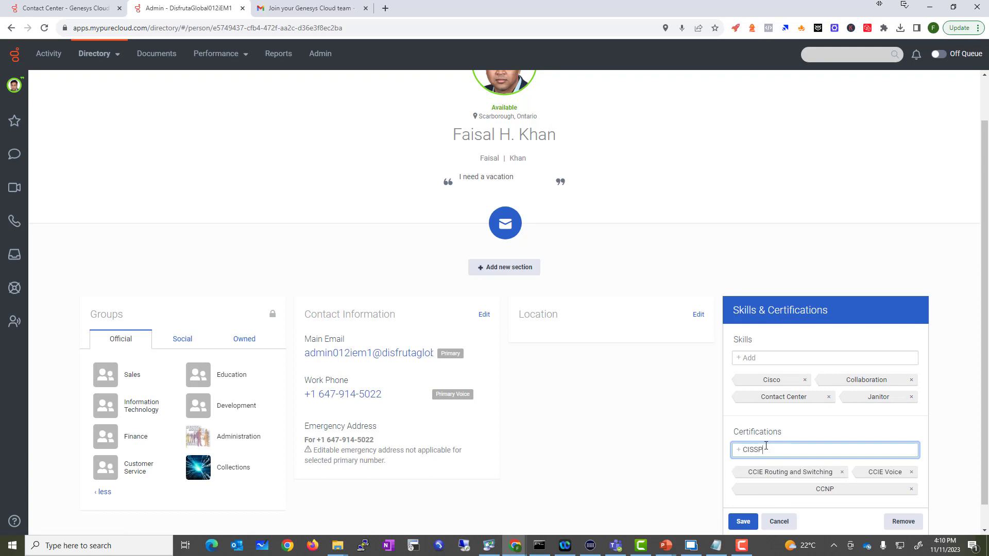
pyautogui.press('Return')
# Save the certifications, then view the Owned, Social and Official group lists
pyautogui.click(743, 521)
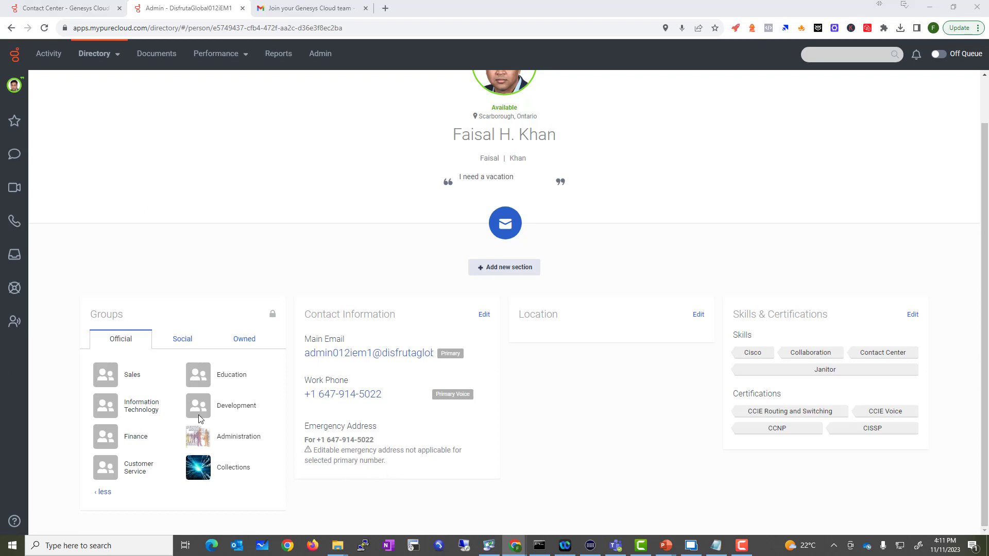
pyautogui.click(240, 341)
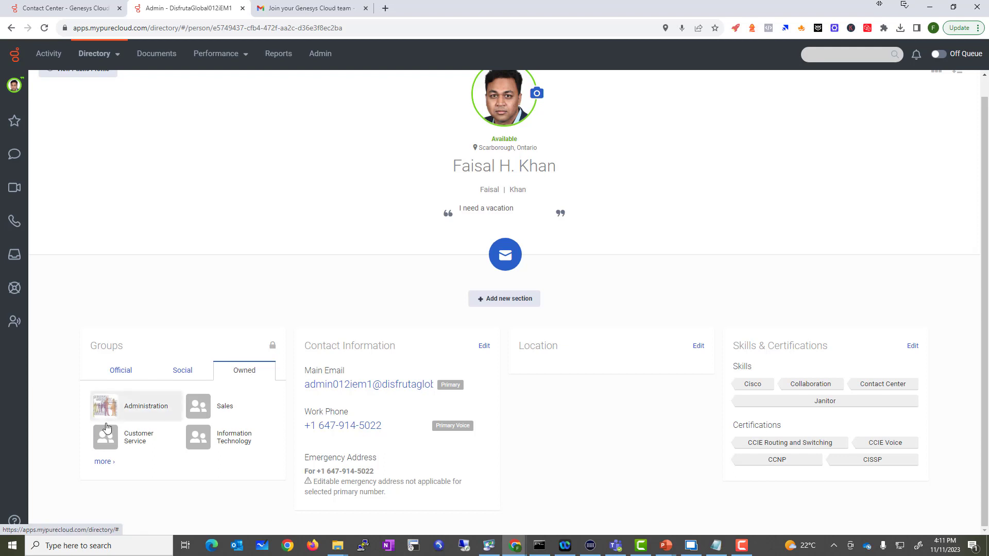
pyautogui.click(185, 371)
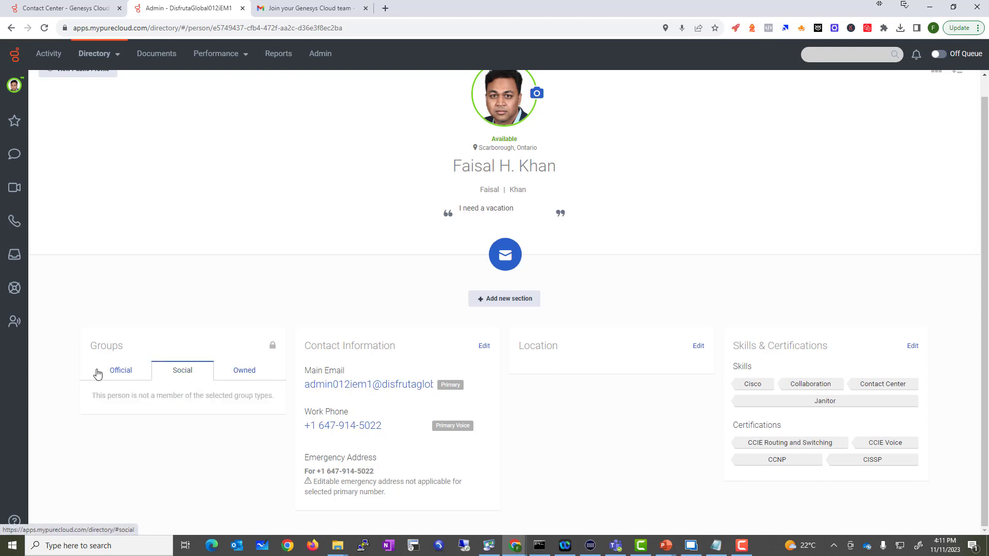
pyautogui.click(144, 371)
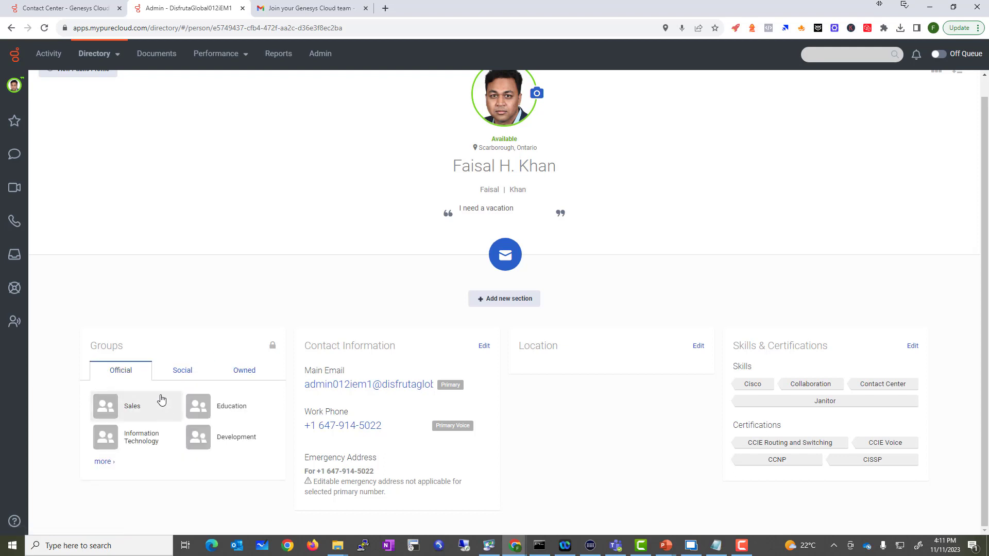